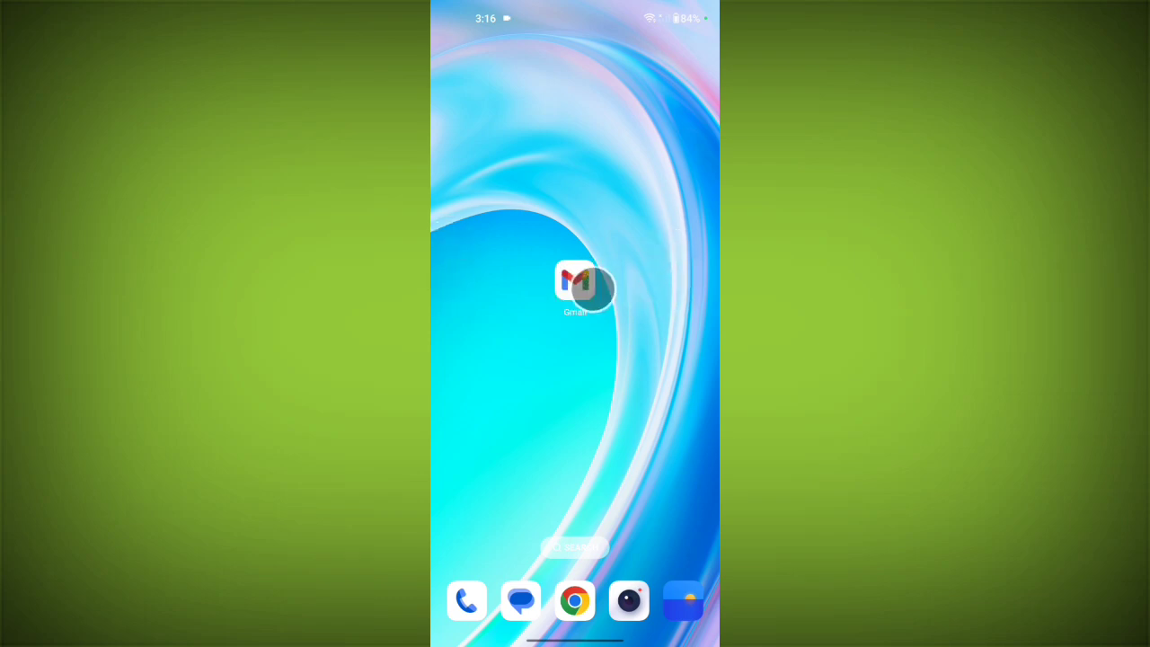
Check Gmail's Bin folder for the deleted mail, then return to the home screen
click(581, 278)
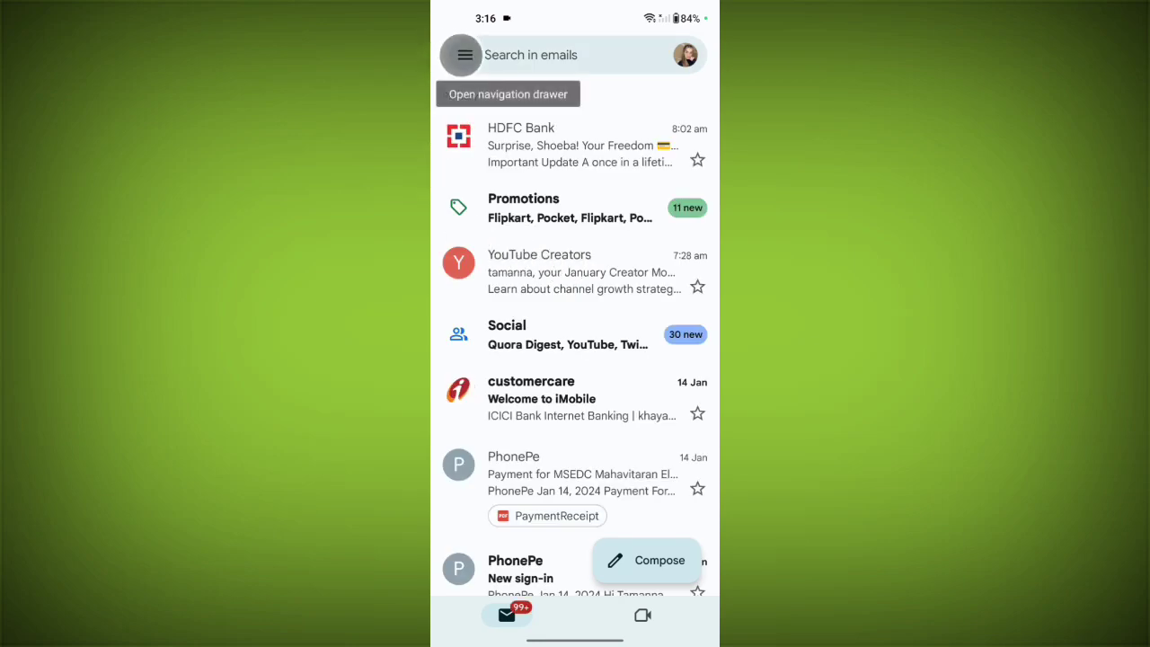
click(461, 55)
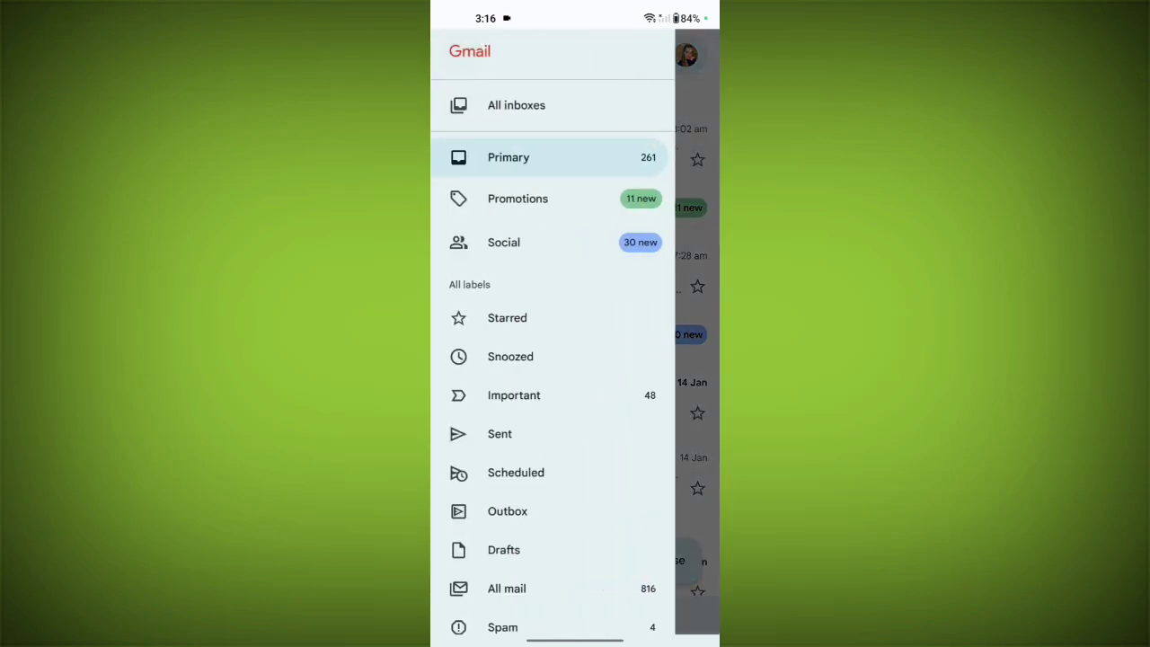
scroll(498, 447, down, 5)
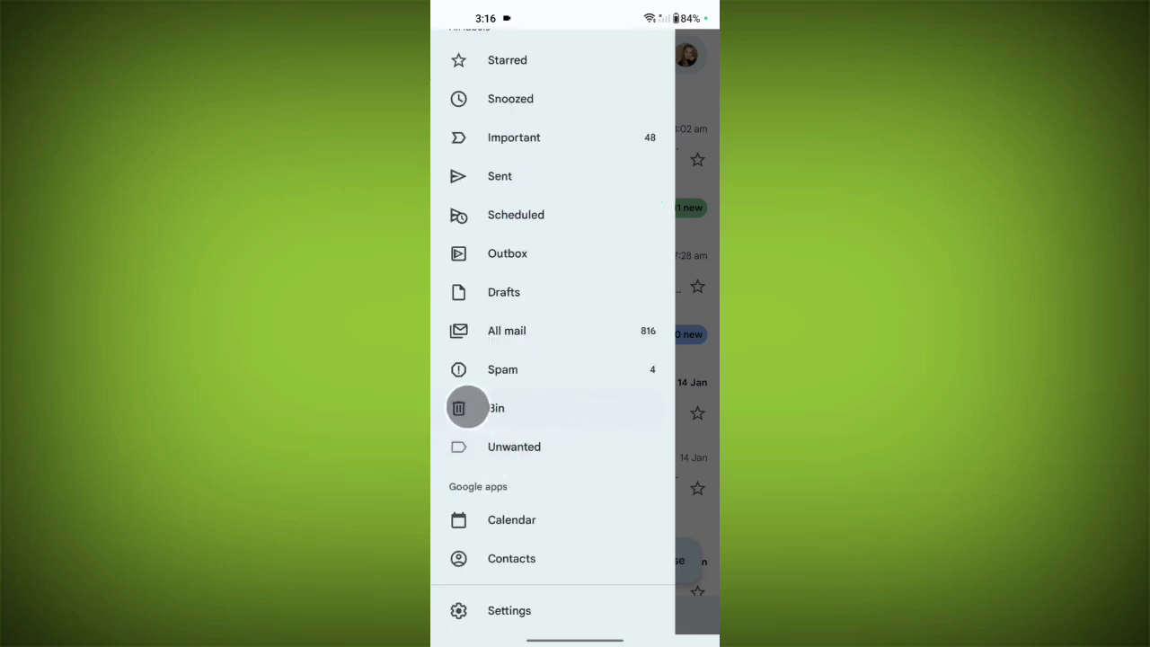
click(508, 407)
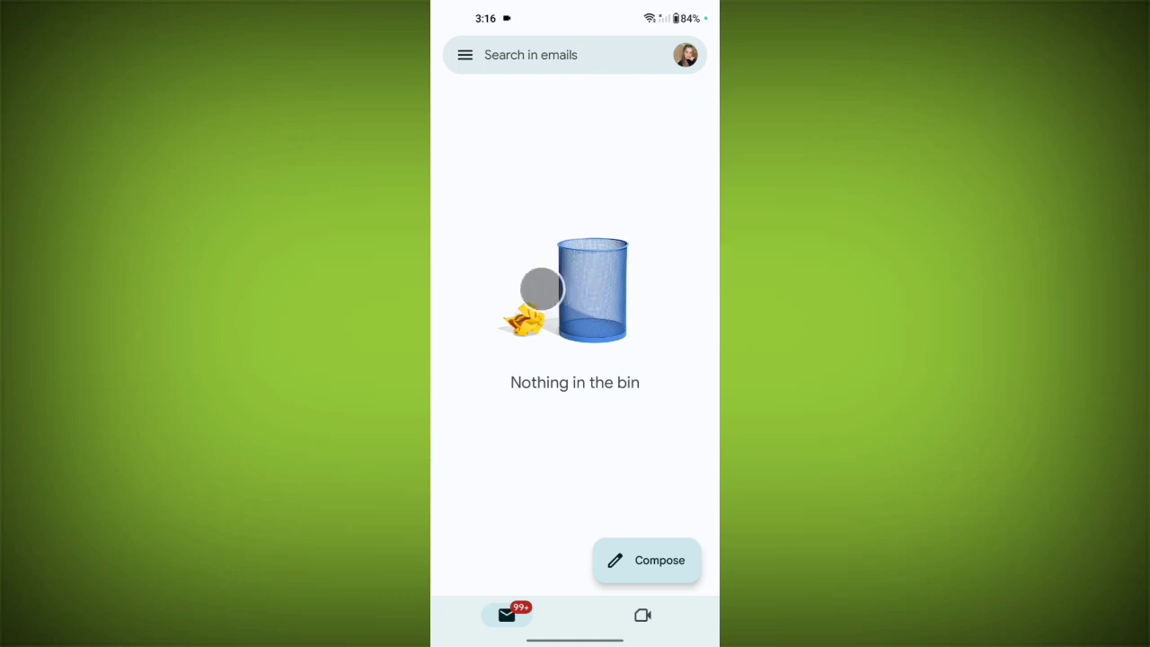
middle_click(491, 287)
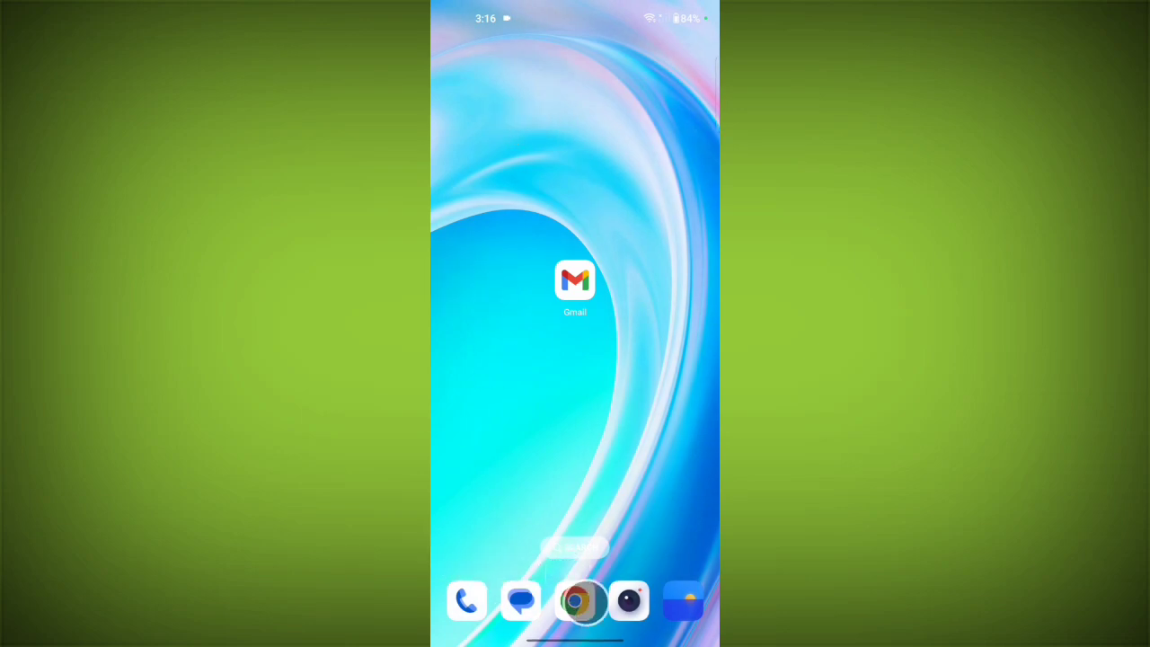
Search Google in Chrome for 'gmail messages are missing'
click(578, 601)
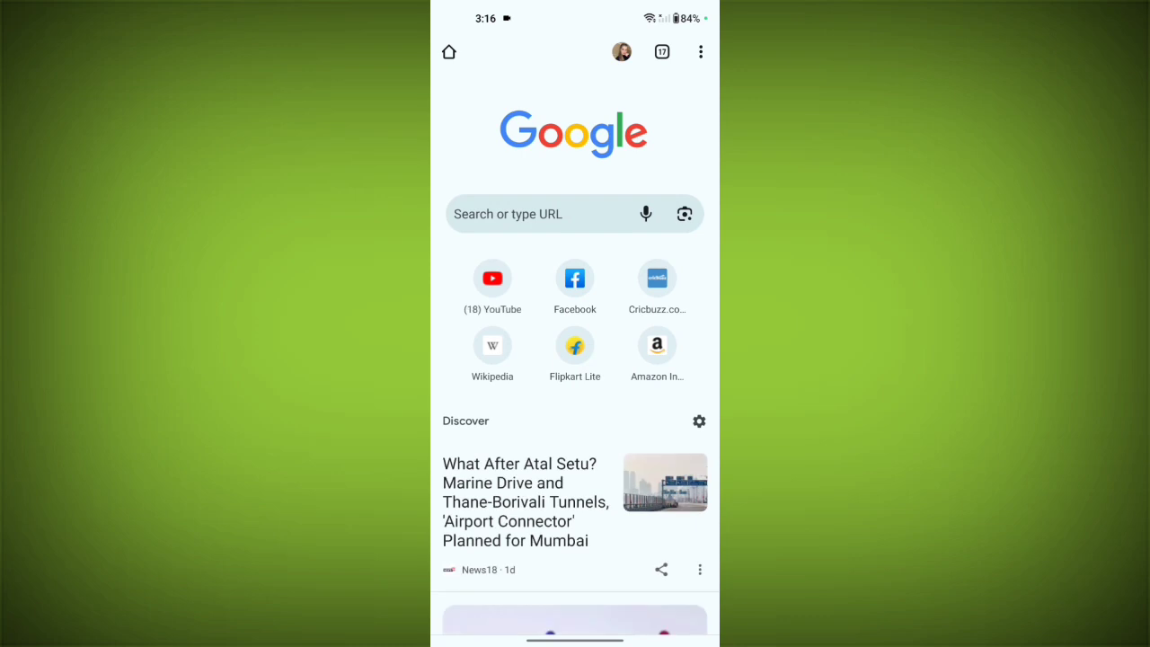
click(529, 213)
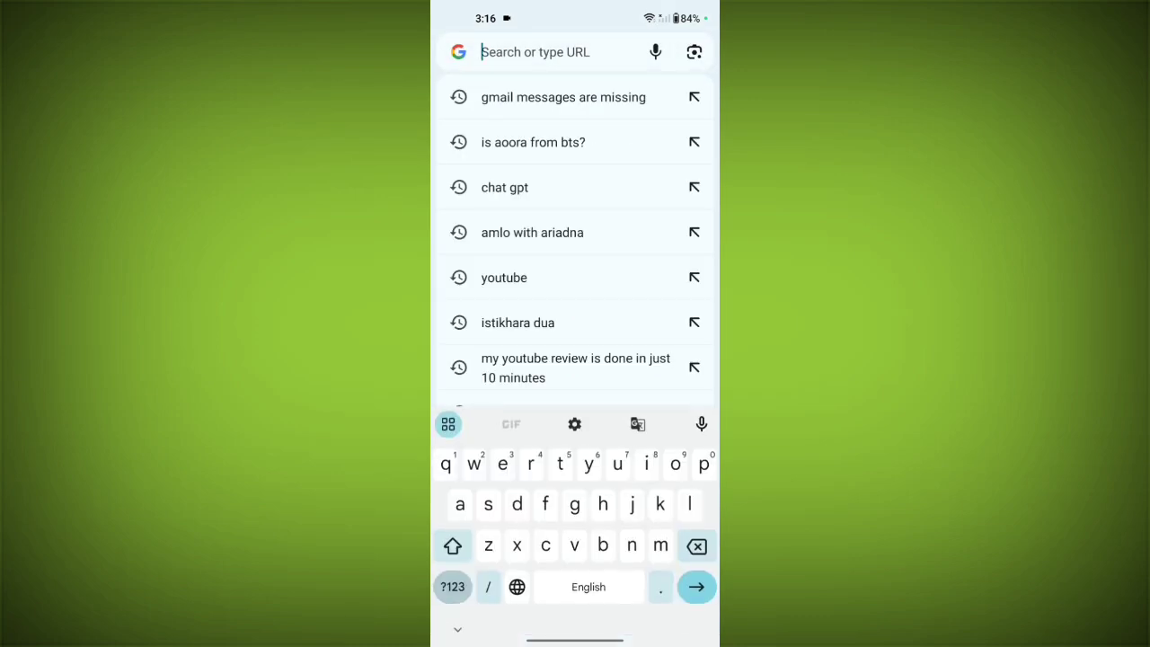
text(gmail)
click(647, 55)
key(Return)
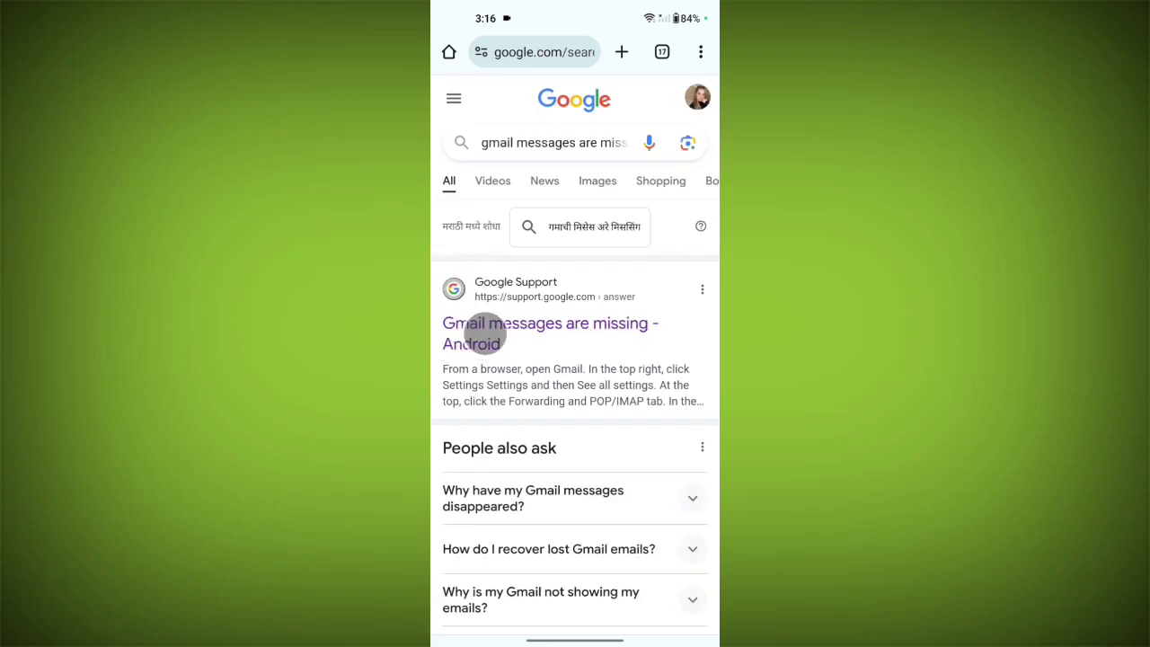
Open the Google Support article on missing Gmail messages and expand 'Most of my emails are missing'
click(486, 333)
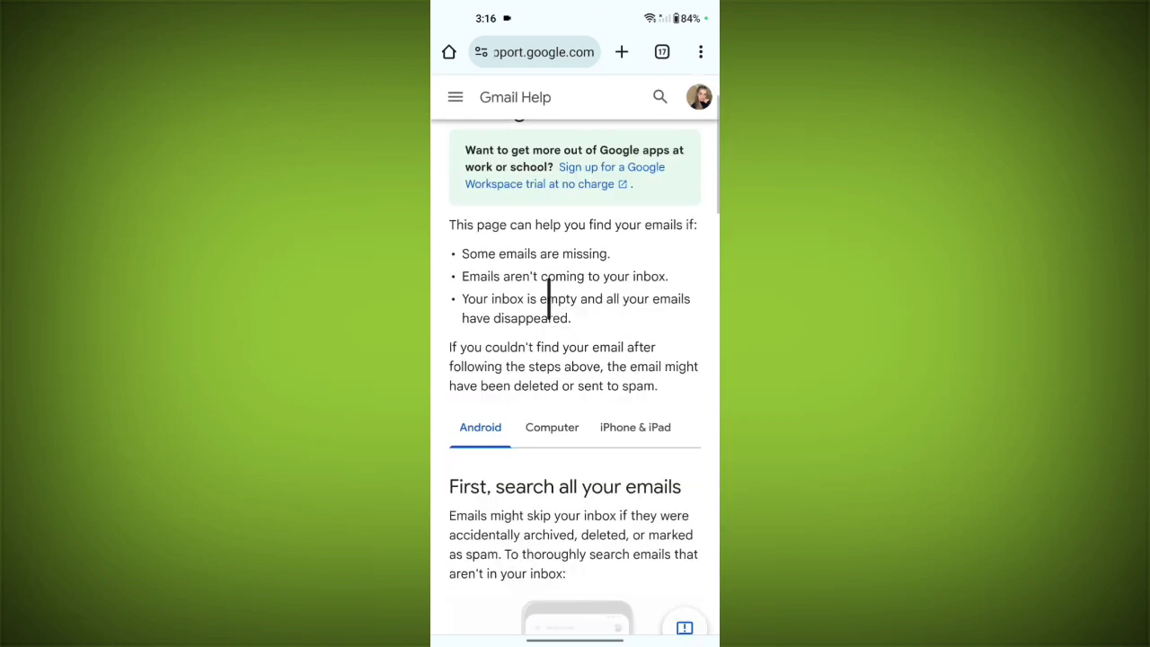
scroll(544, 300, down, 10)
scroll(538, 526, down, 3)
scroll(543, 525, down, 7)
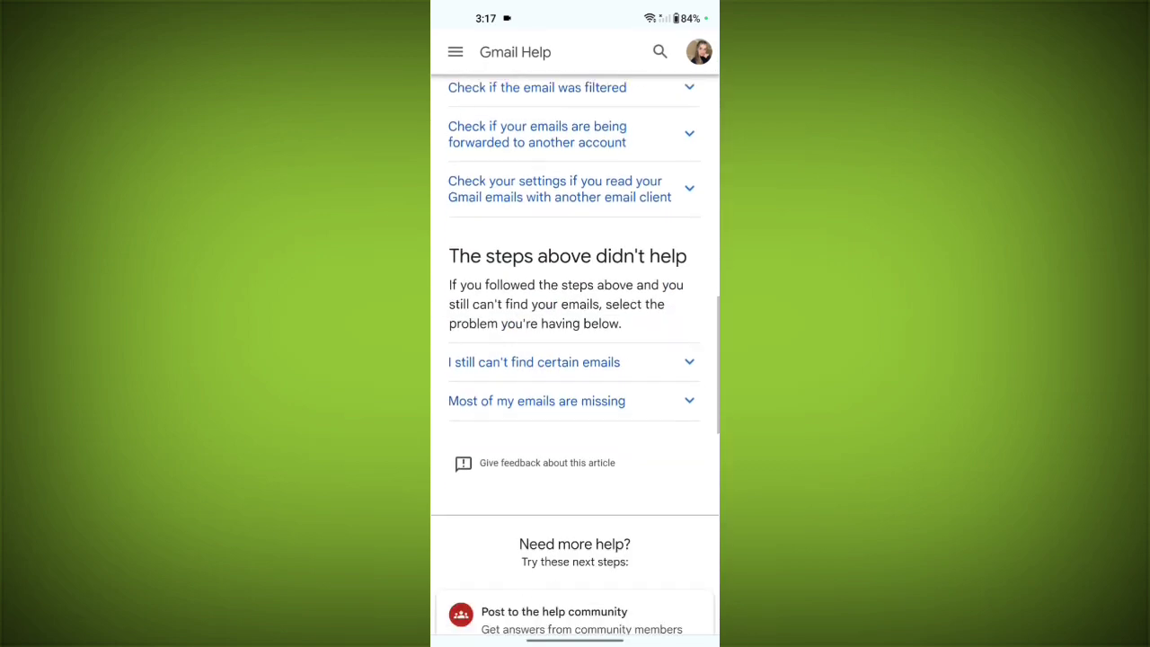
scroll(546, 523, down, 2)
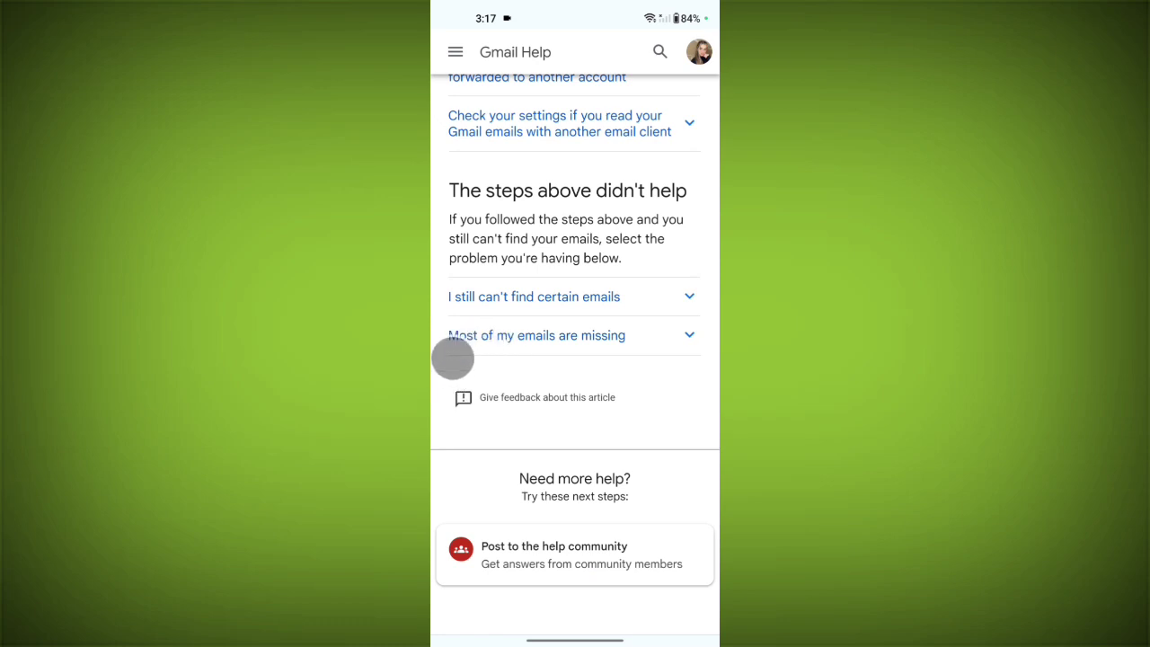
click(580, 334)
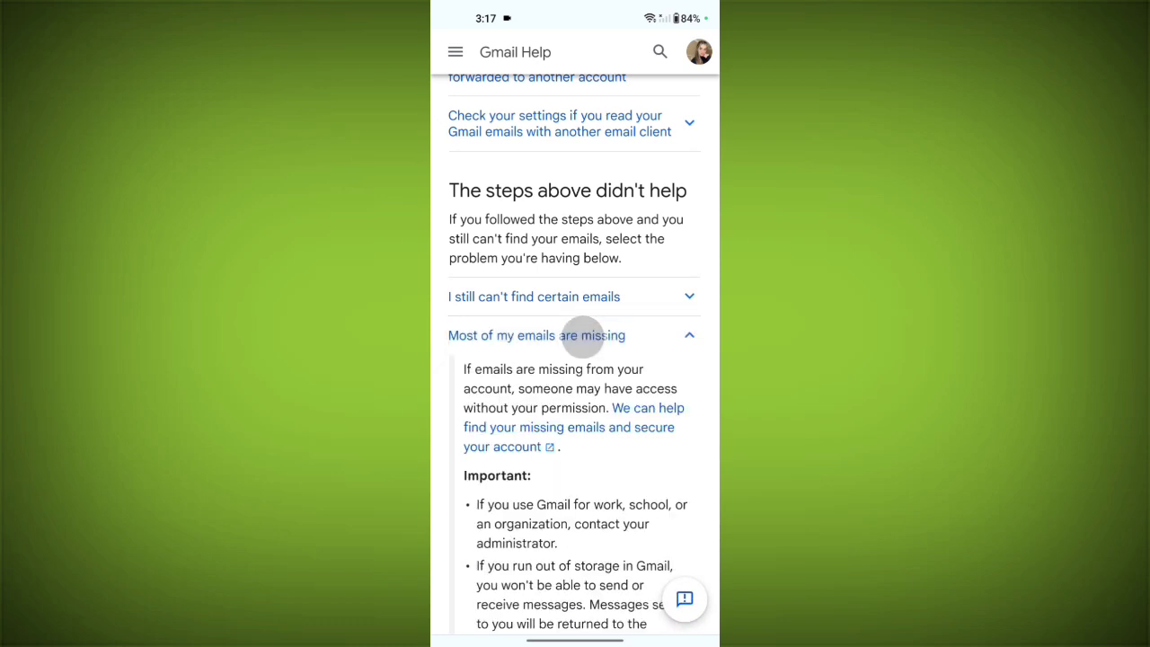
scroll(575, 359, down, 3)
scroll(629, 389, down, 5)
scroll(623, 390, up, 2)
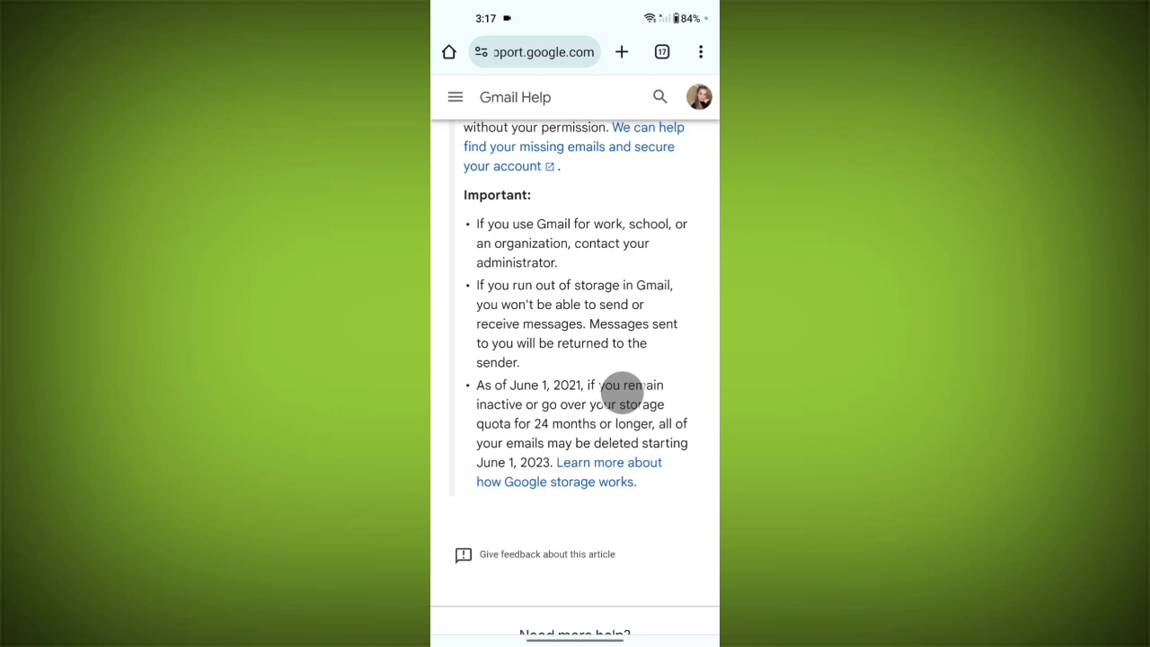
scroll(642, 224, up, 2)
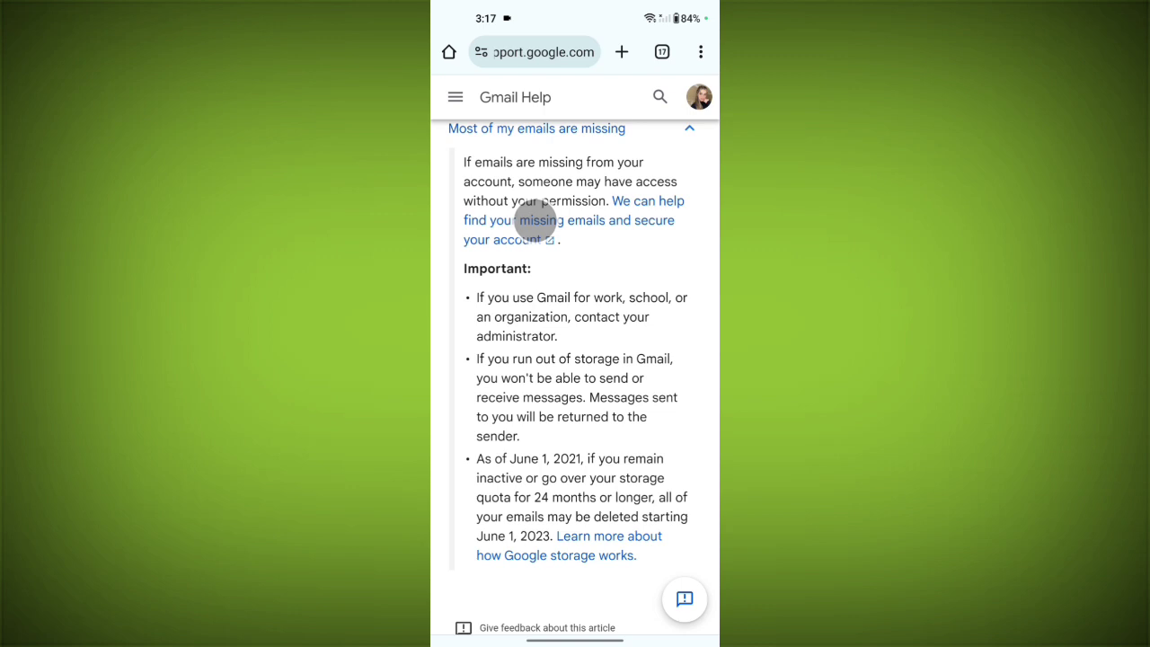
Open the Message Recovery Tool from 'find your missing emails' and resume the earlier request
click(536, 220)
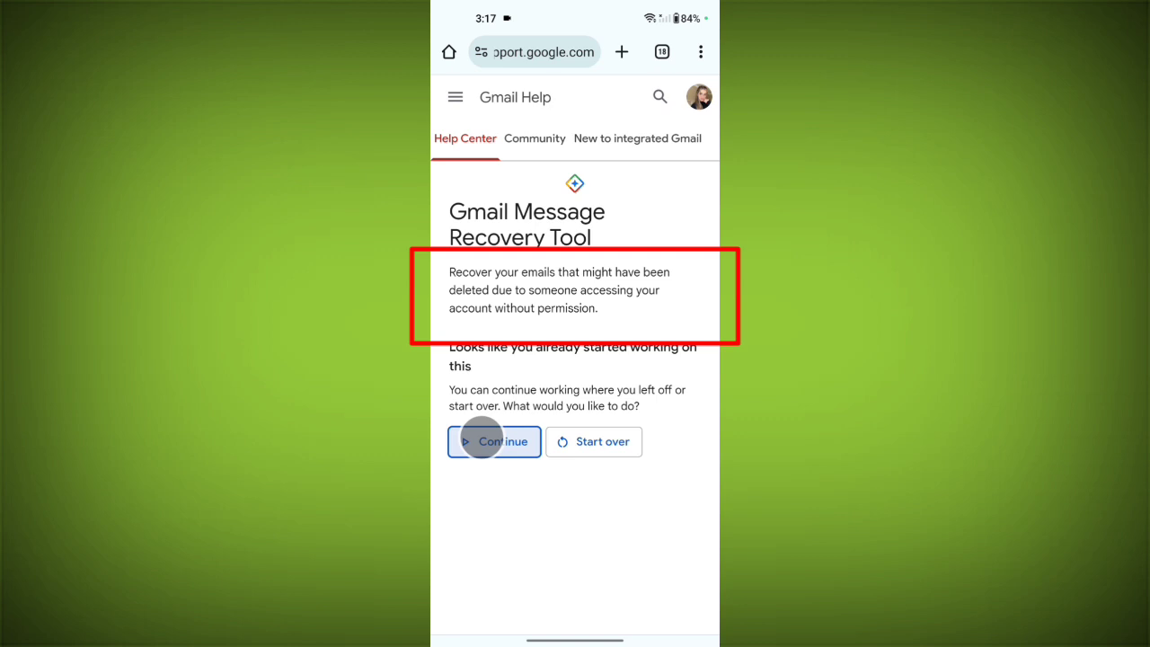
click(482, 439)
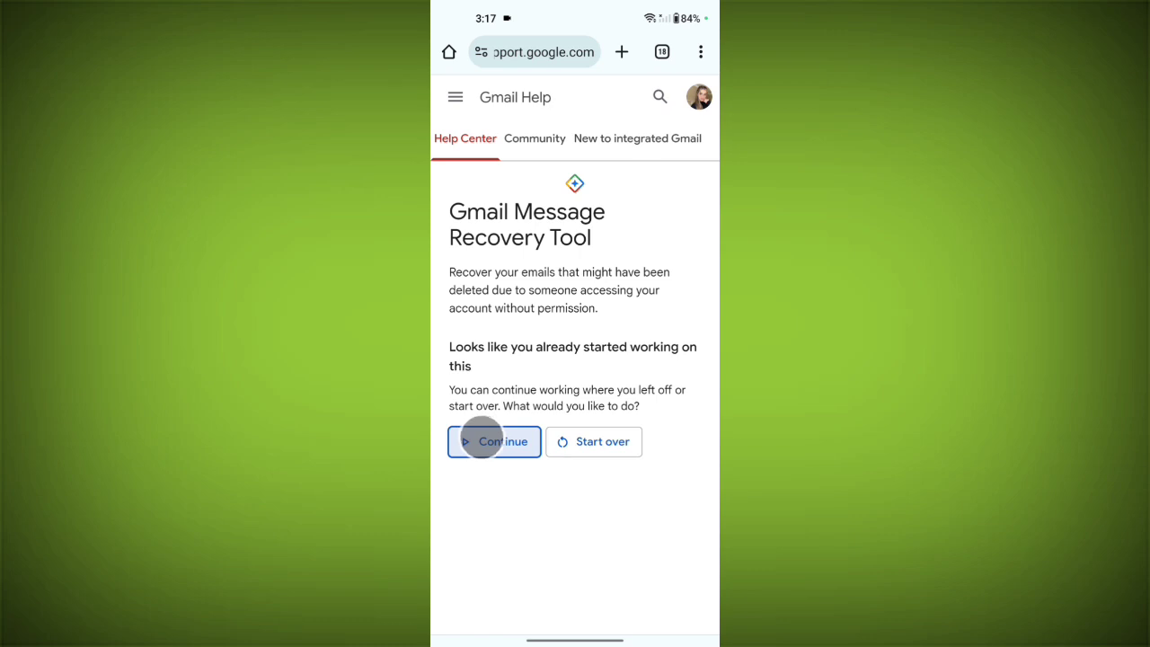
Verify the account by pasting the saved password, then start setting a new Google Account password
click(482, 441)
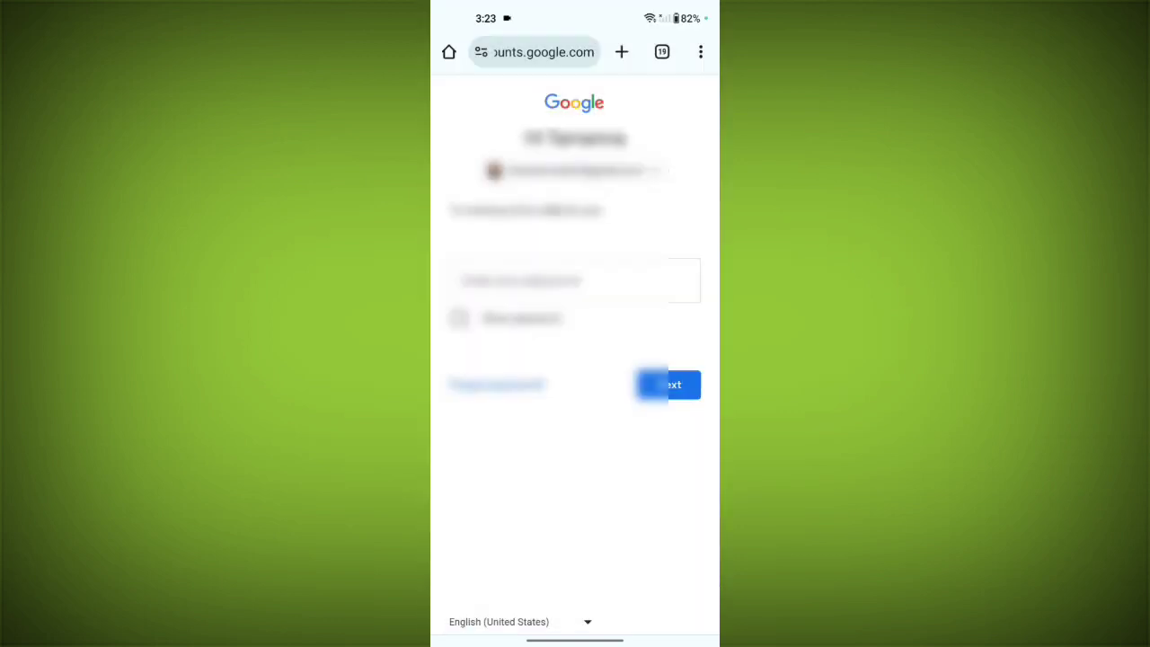
click(575, 281)
click(526, 386)
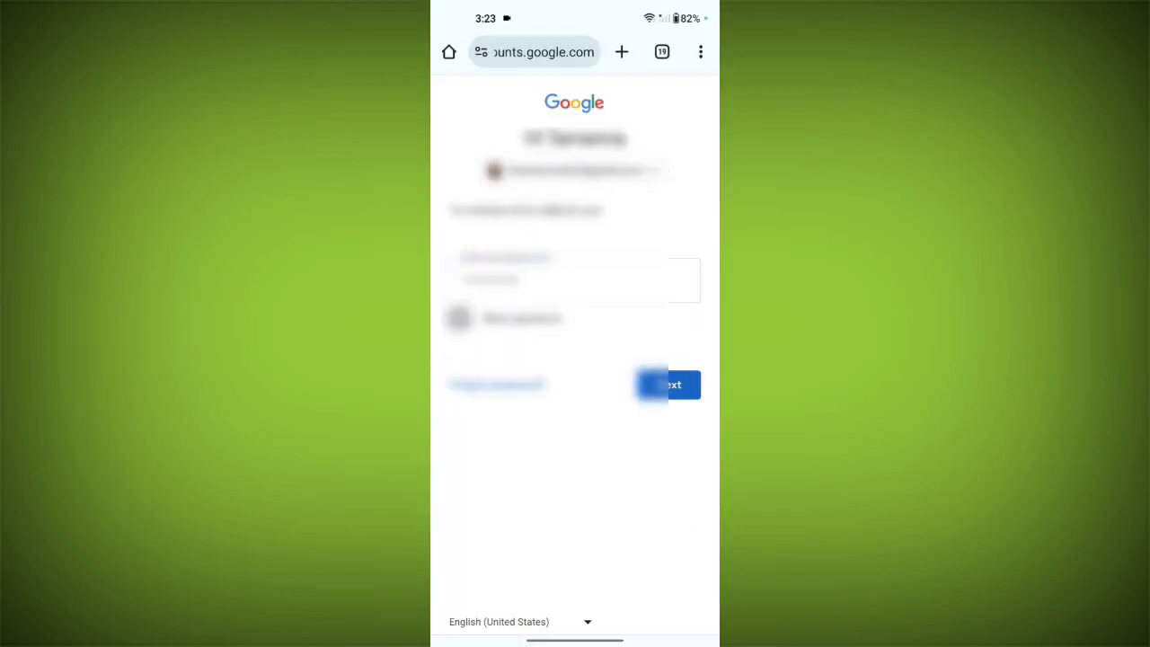
click(668, 384)
click(557, 332)
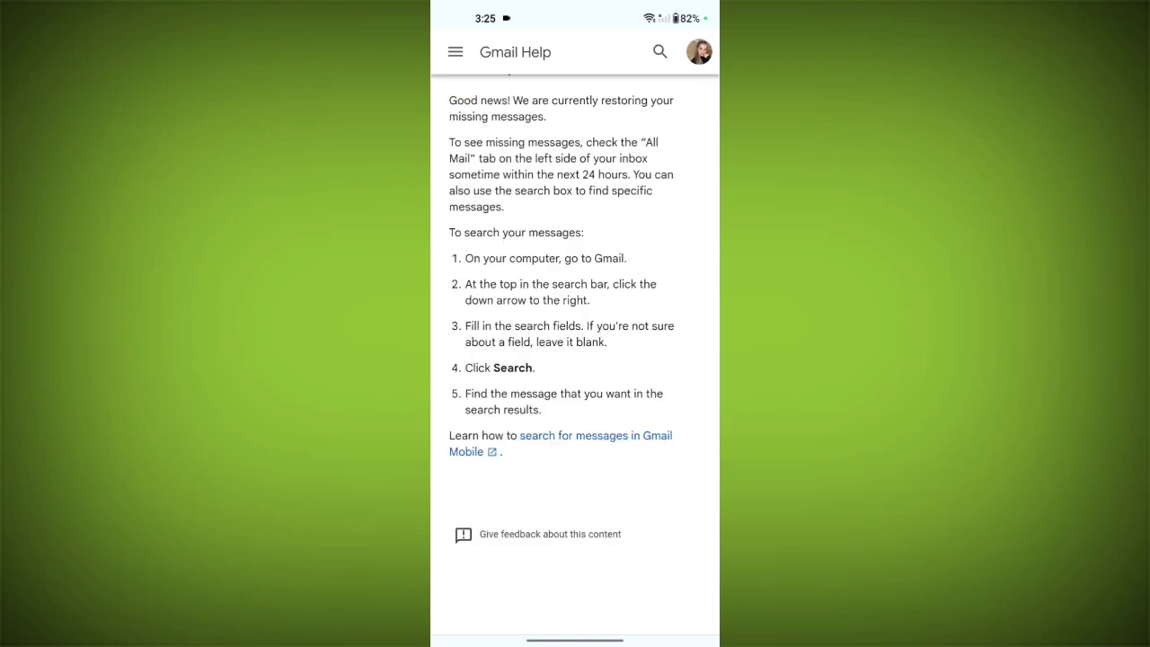
Scroll the recovery tool page to read the 100% result confirming messages are being restored
scroll(575, 359, up, 3)
scroll(575, 359, up, 2)
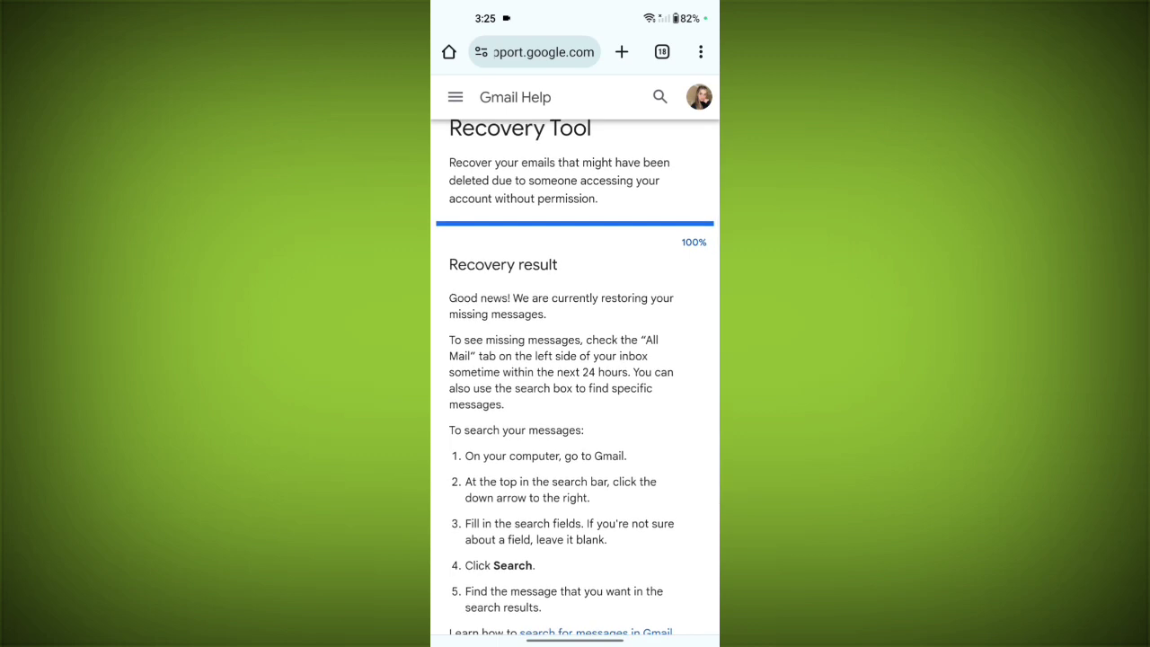
scroll(575, 359, down, 2)
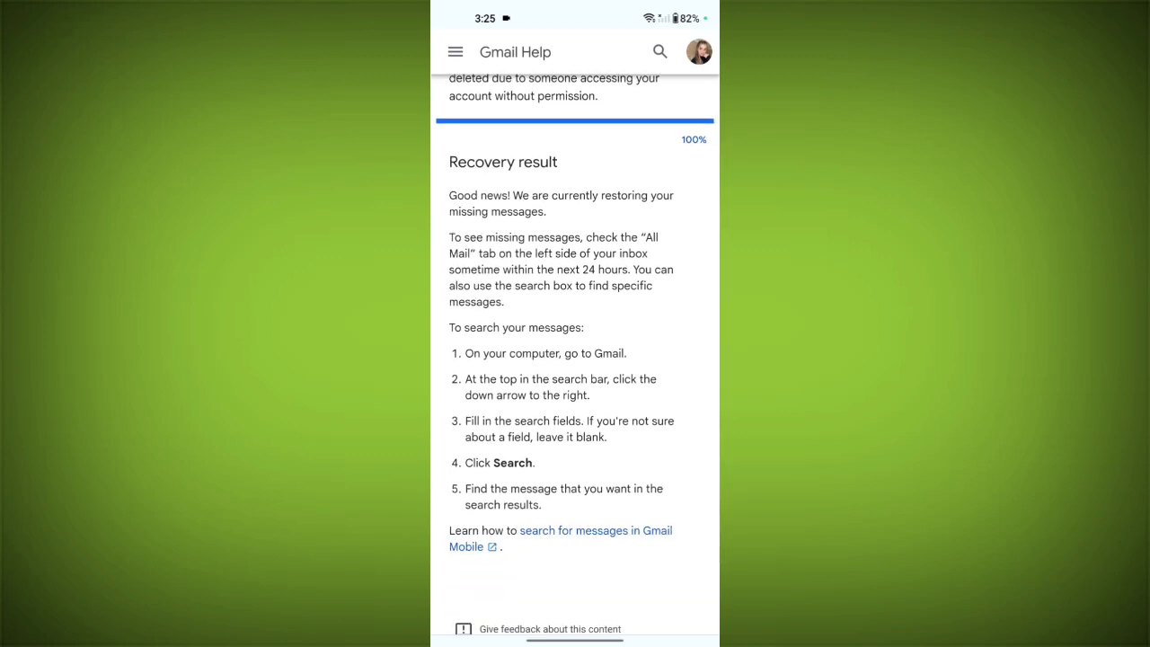
scroll(575, 359, up, 1)
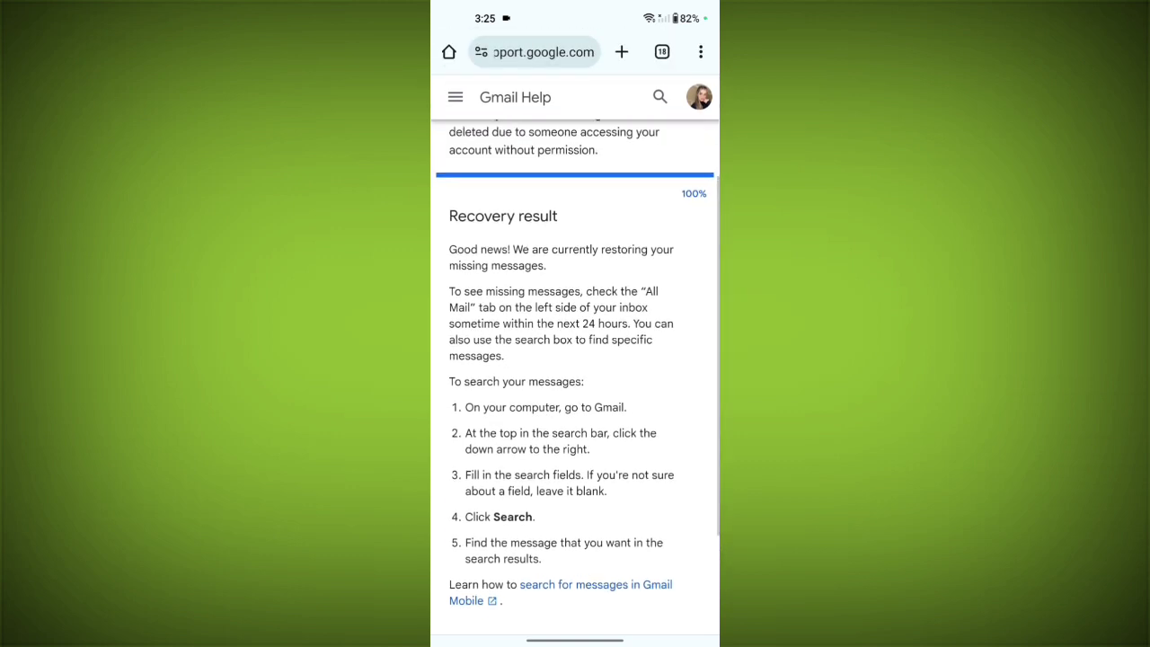